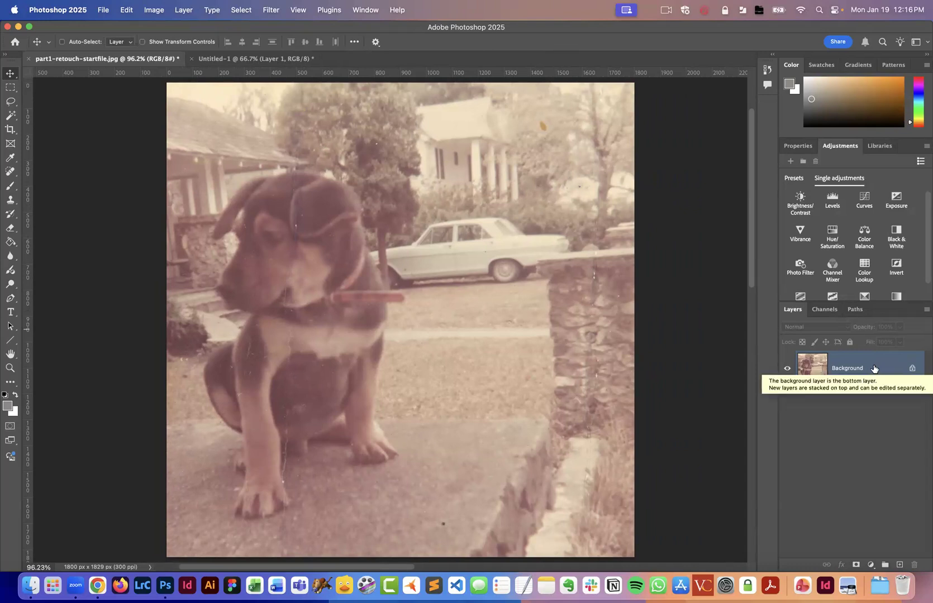
In part1-retouch-startfile.jpg, rename the Background layer to before and lock all its attributes.
click(227, 60)
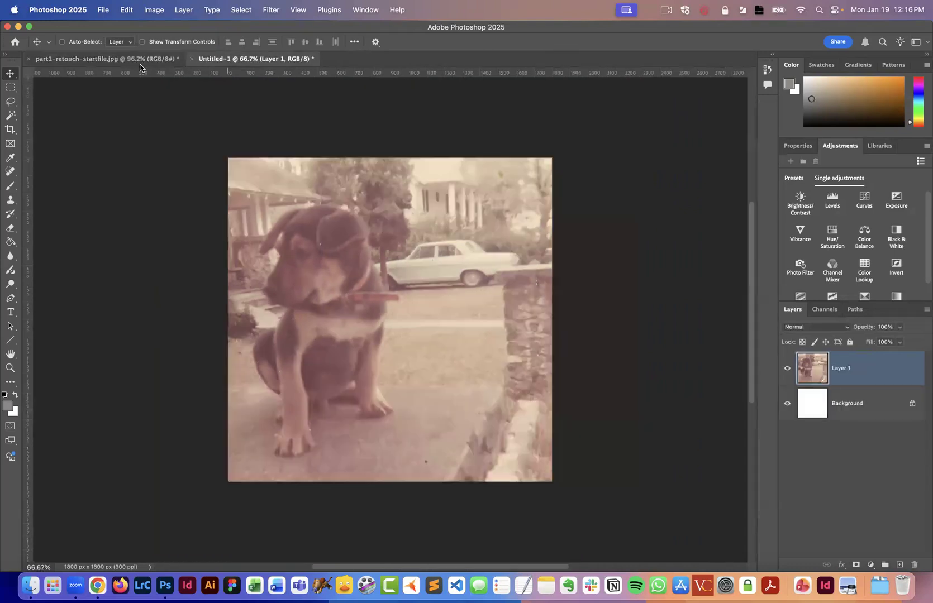
click(128, 59)
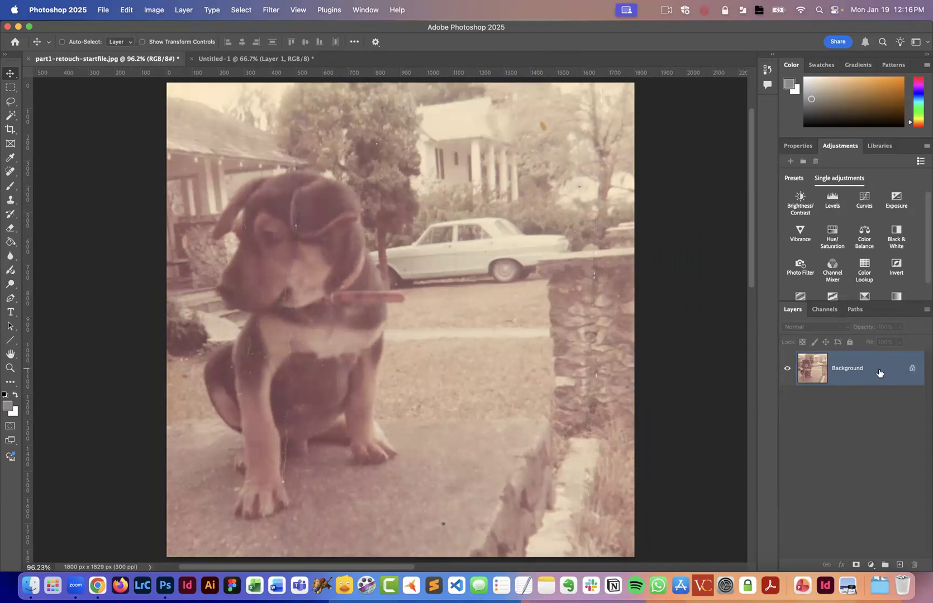
double_click(850, 369)
text(before)
key(Return)
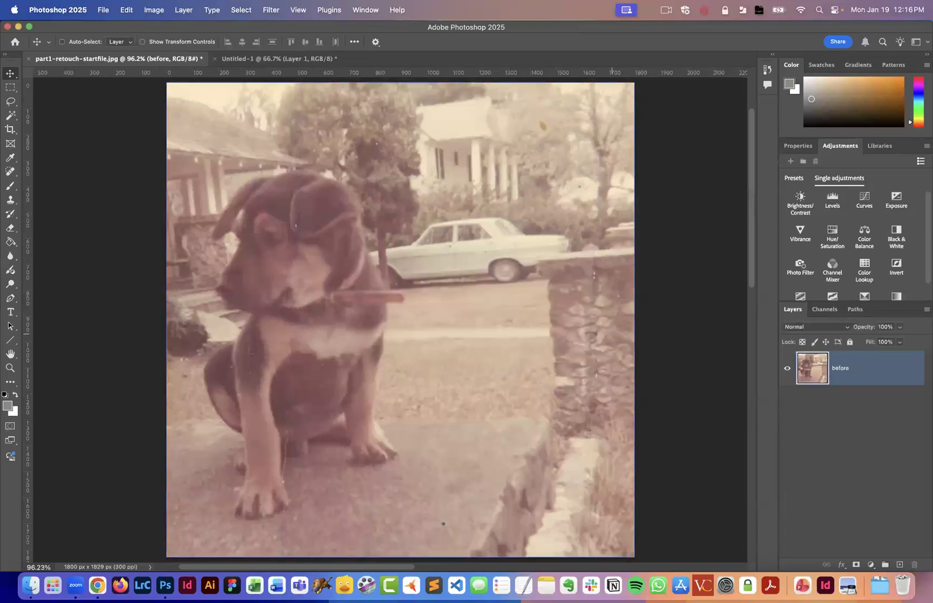
click(850, 343)
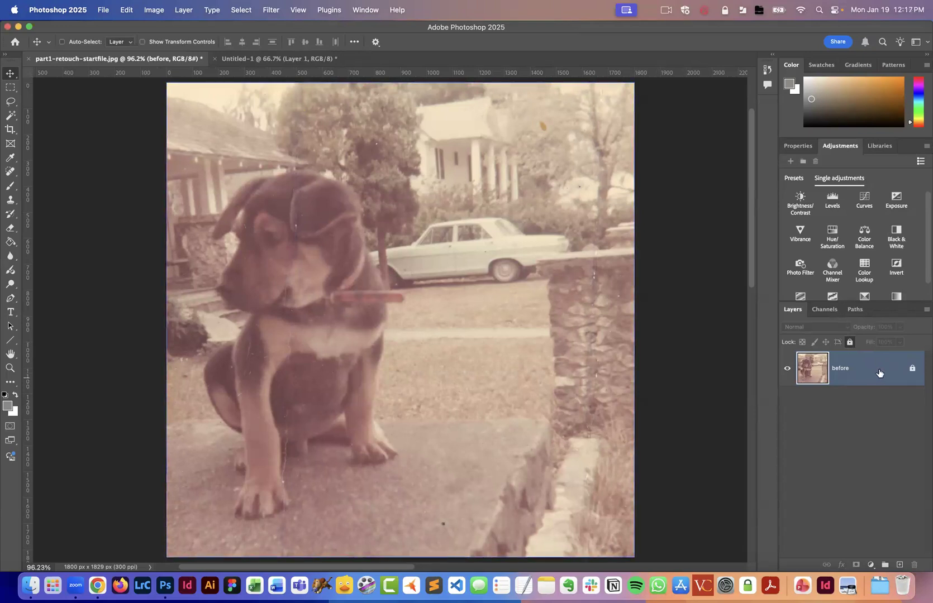
Duplicate the locked before layer.
drag(877, 370, 897, 562)
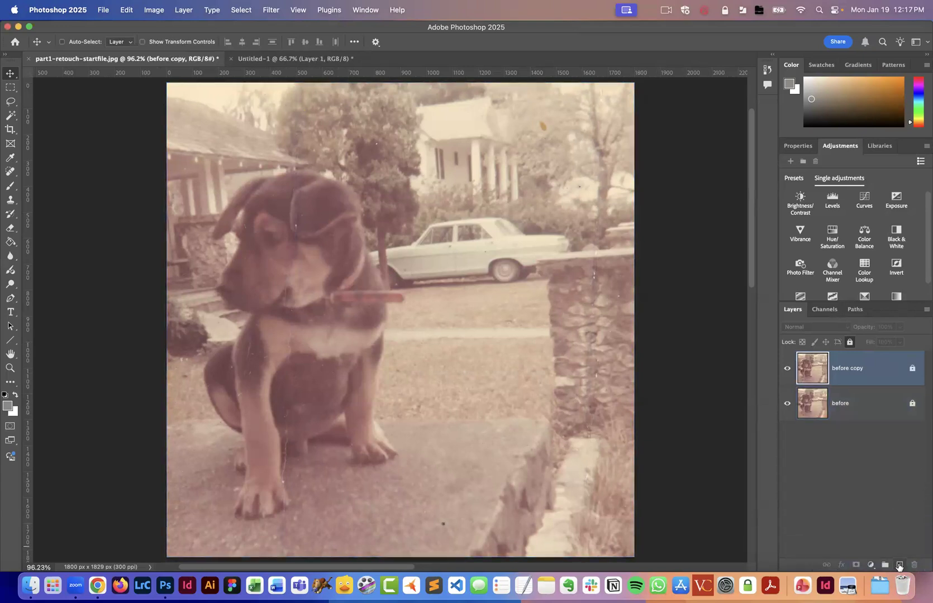
right_click(871, 372)
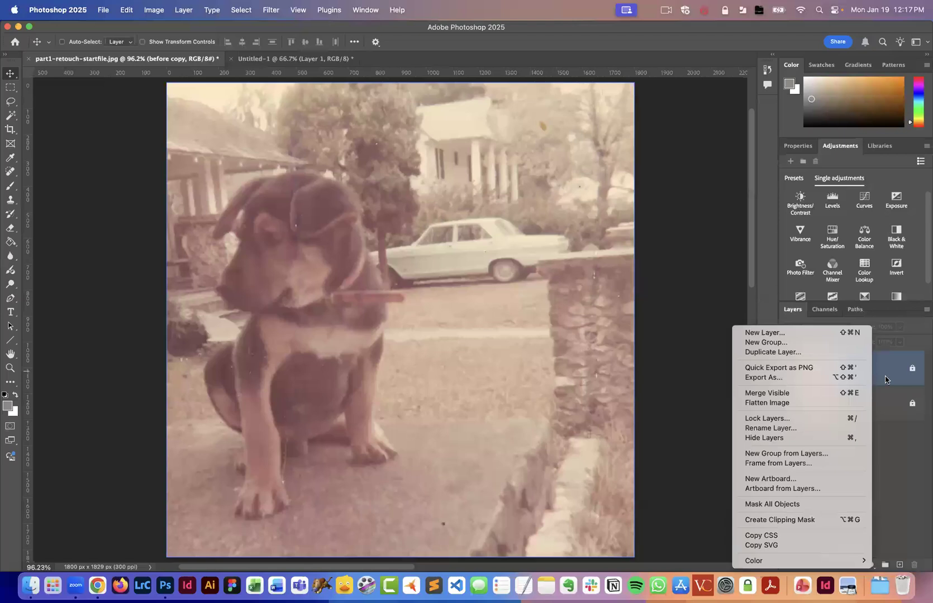
click(900, 456)
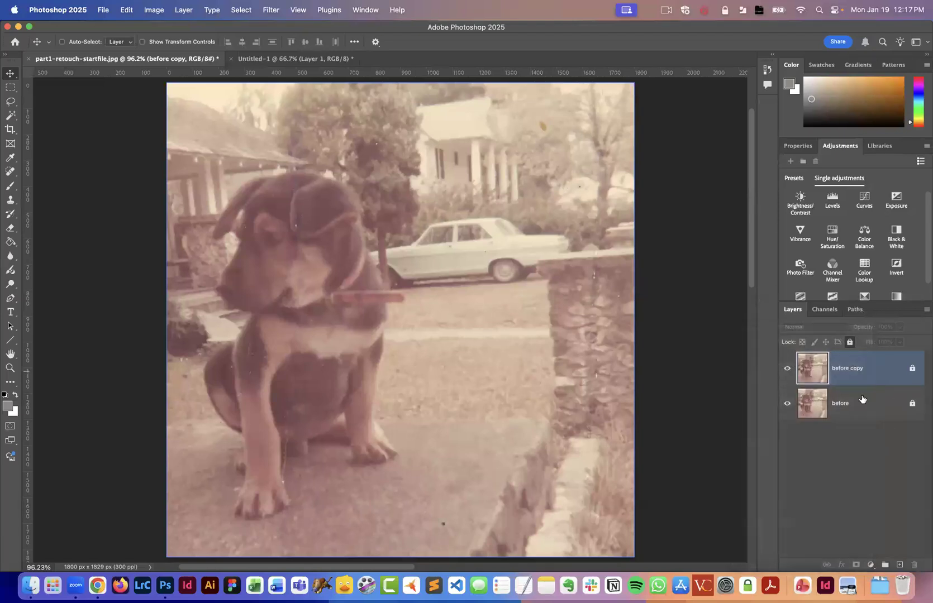
Rename the copied layer to retouch and unlock it.
double_click(842, 367)
text(retouch)
key(Return)
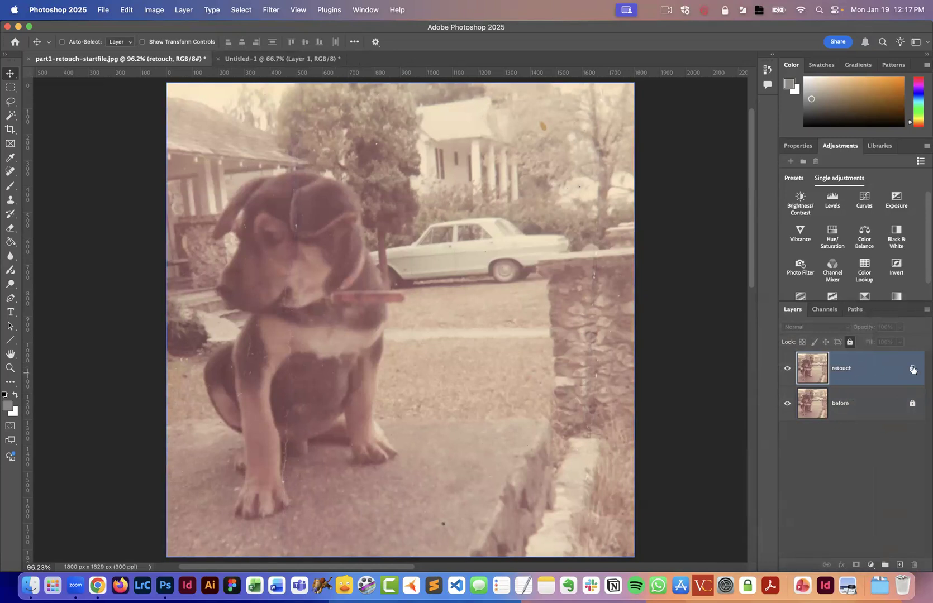
click(850, 343)
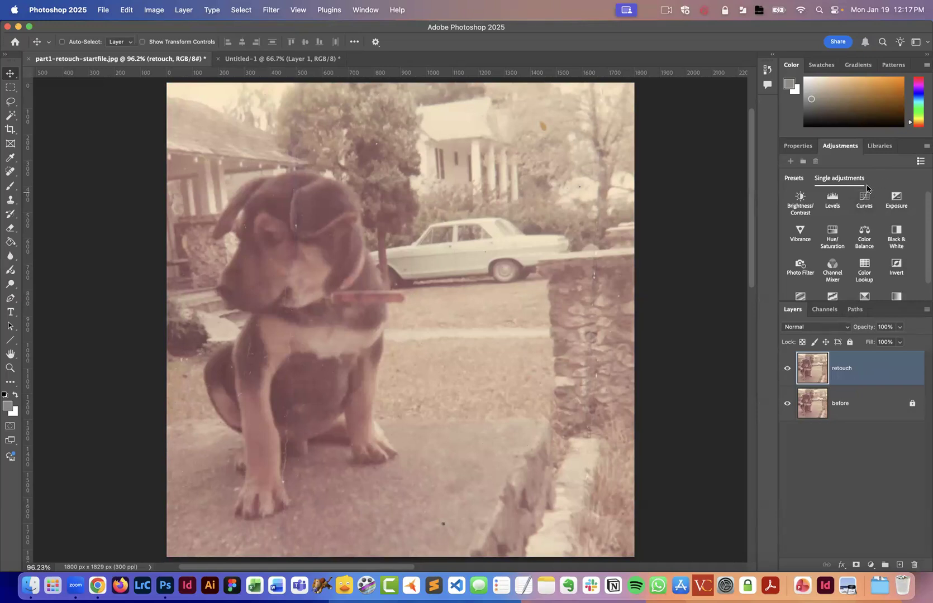
Add a Levels adjustment layer above the retouch layer with input levels of 51, 1.18 and 246.
click(833, 200)
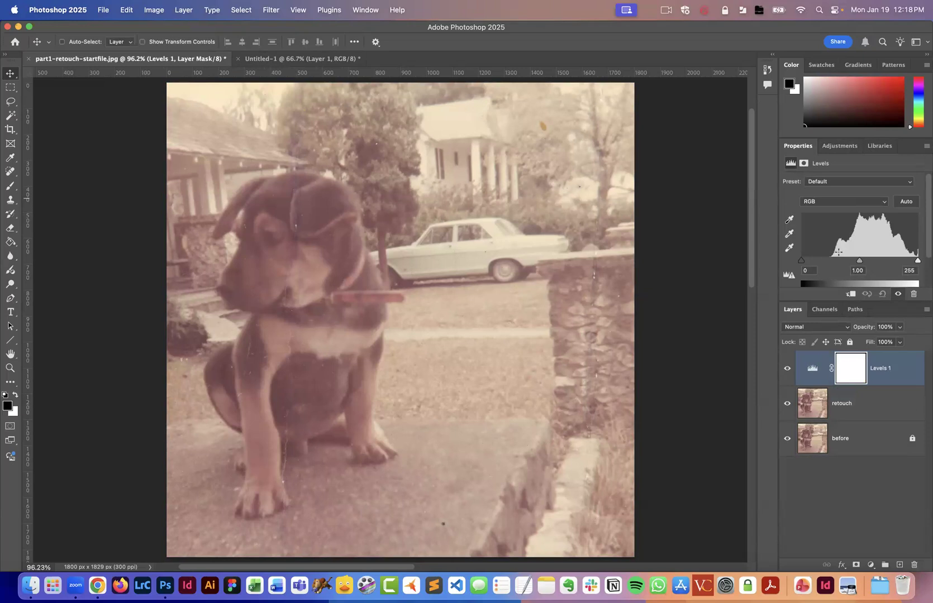
click(836, 146)
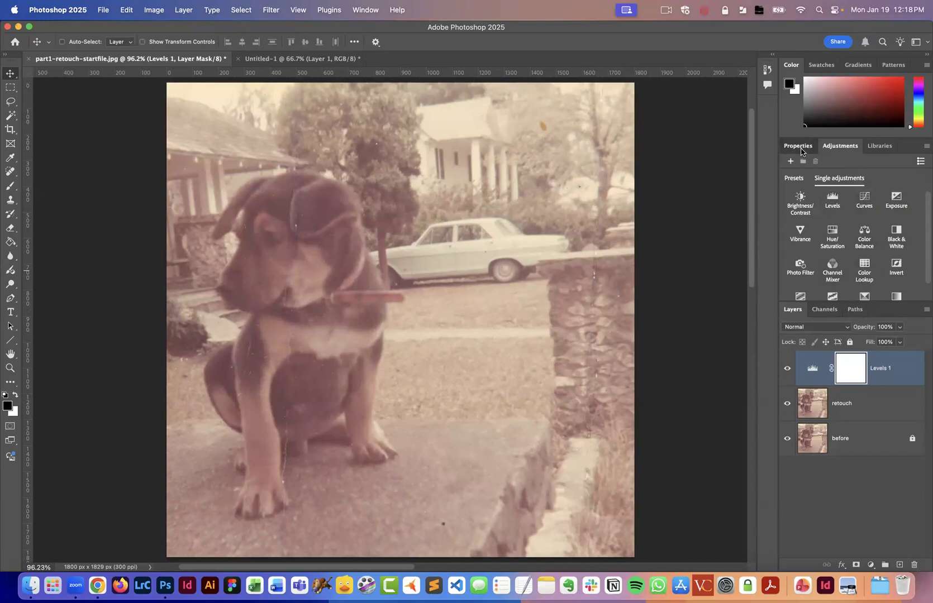
click(799, 147)
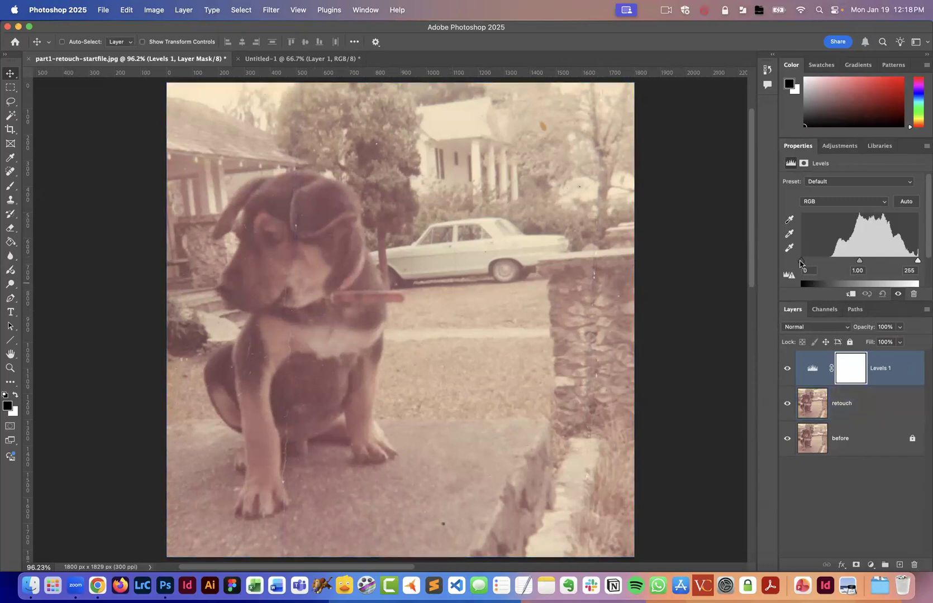
drag(800, 261, 824, 261)
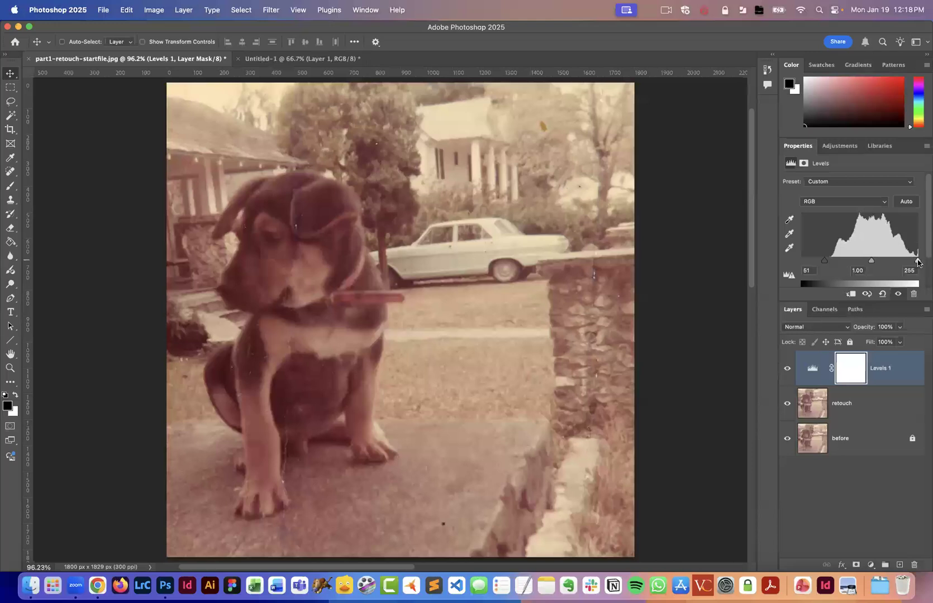
drag(916, 262, 913, 261)
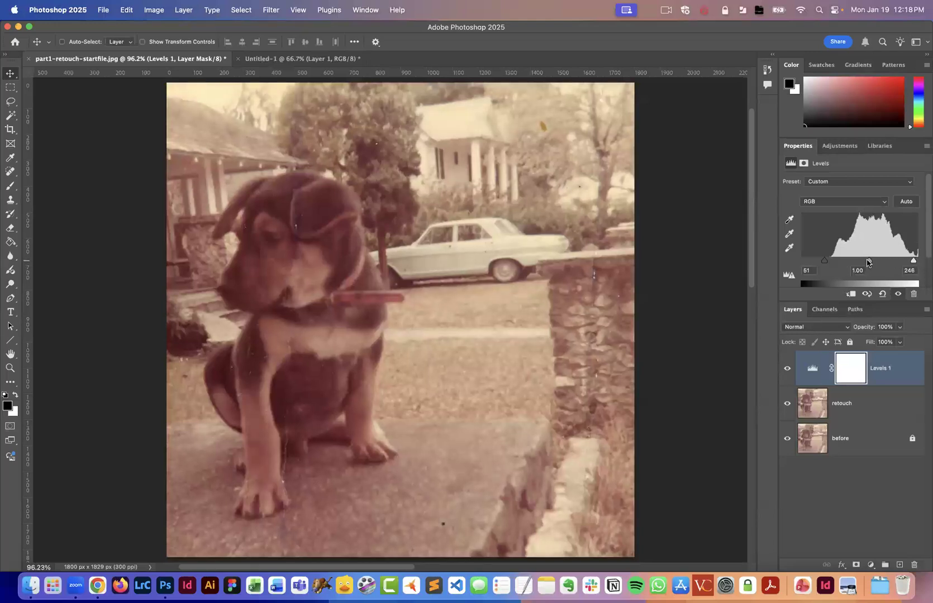
mouse_move(868, 262)
mouse_down()
mouse_move(882, 262)
mouse_move(863, 261)
mouse_up()
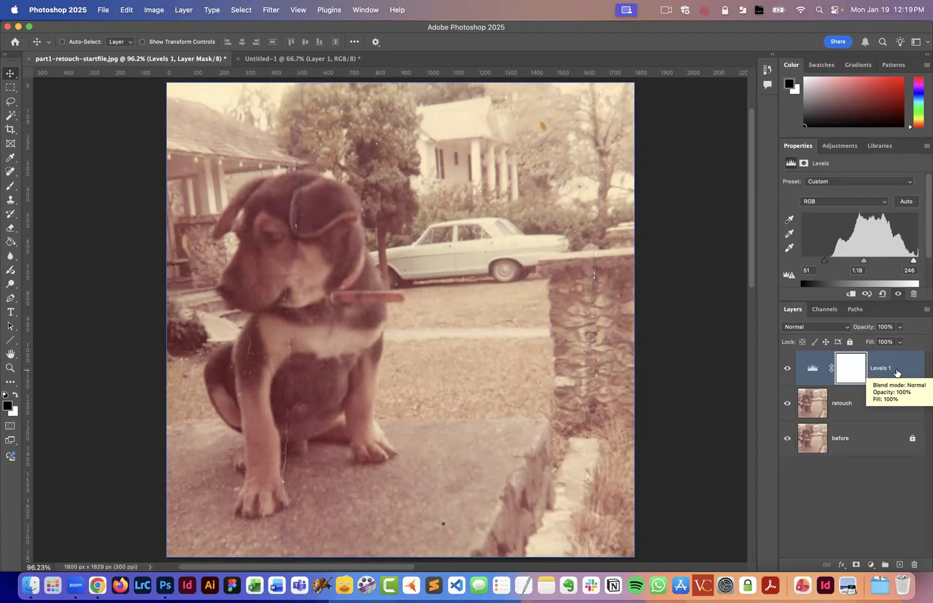
Compare the photo with and without Levels 1, and set its black input to 58 and midtone to 1.23.
click(786, 369)
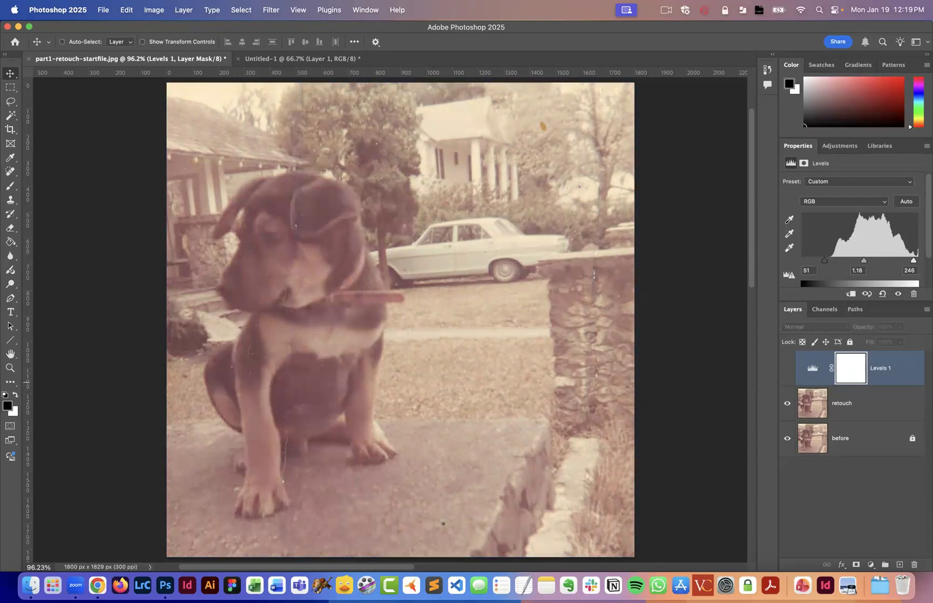
click(786, 369)
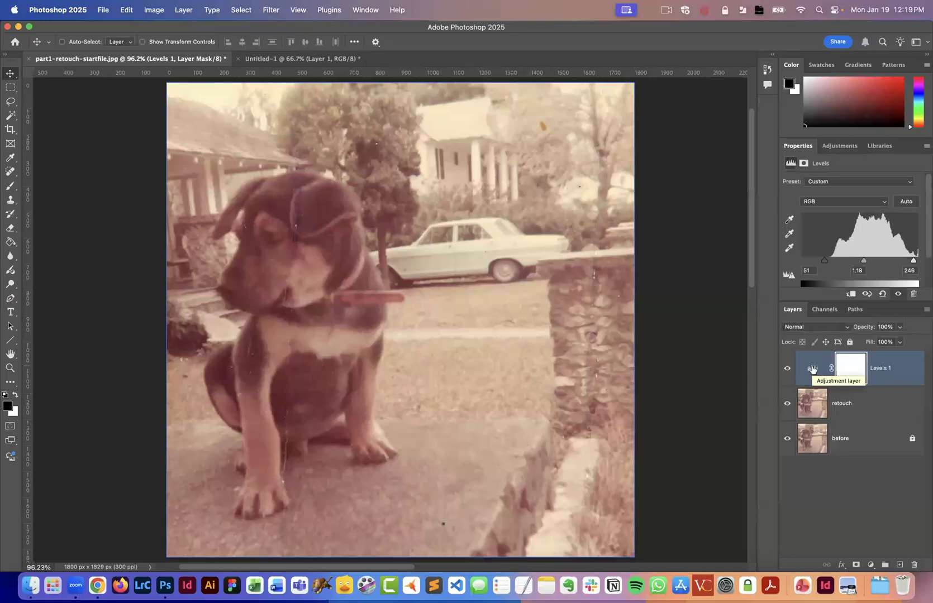
click(812, 369)
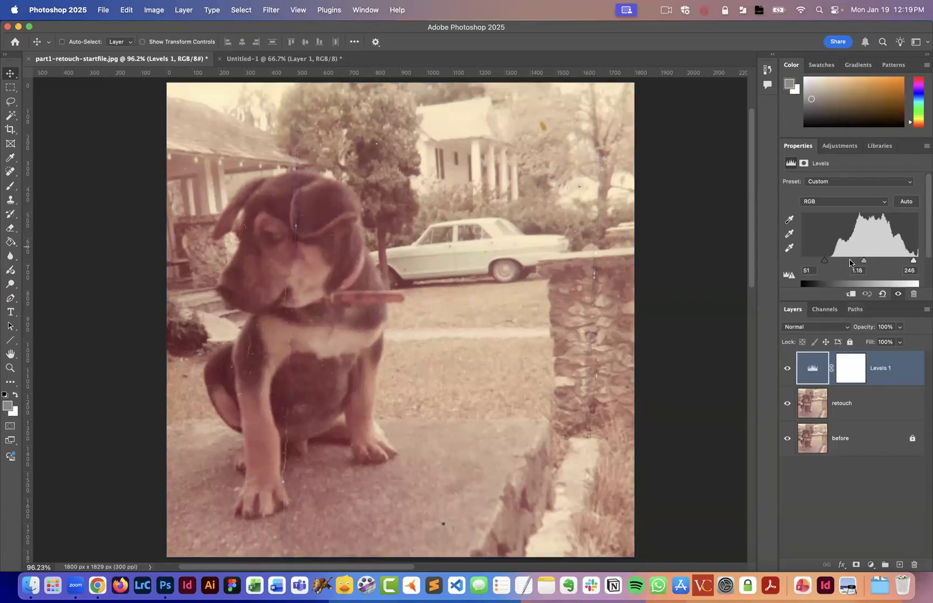
drag(825, 259, 864, 259)
click(868, 402)
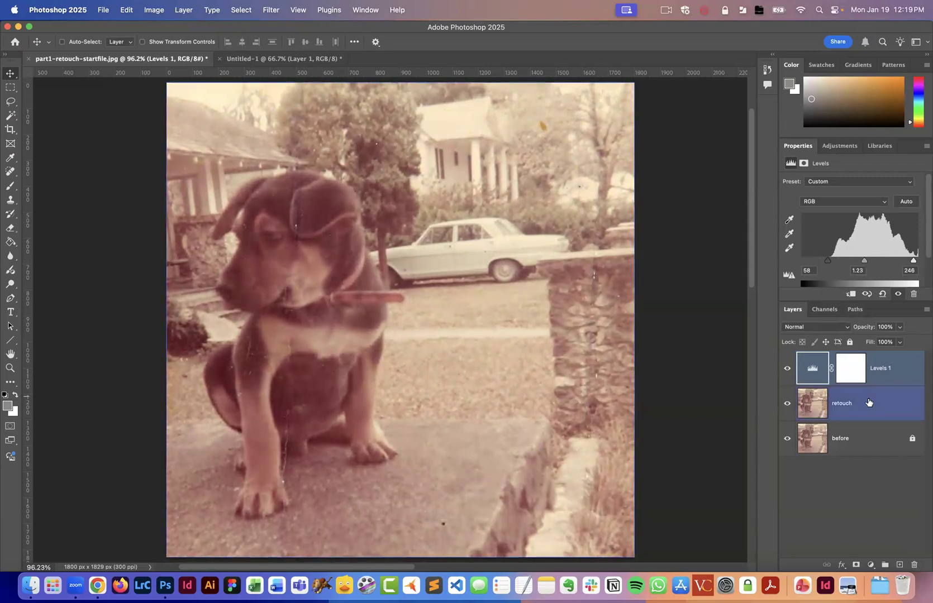
Add a Brightness/Contrast adjustment layer above Levels 1 and set its contrast to 20.
click(840, 146)
click(800, 200)
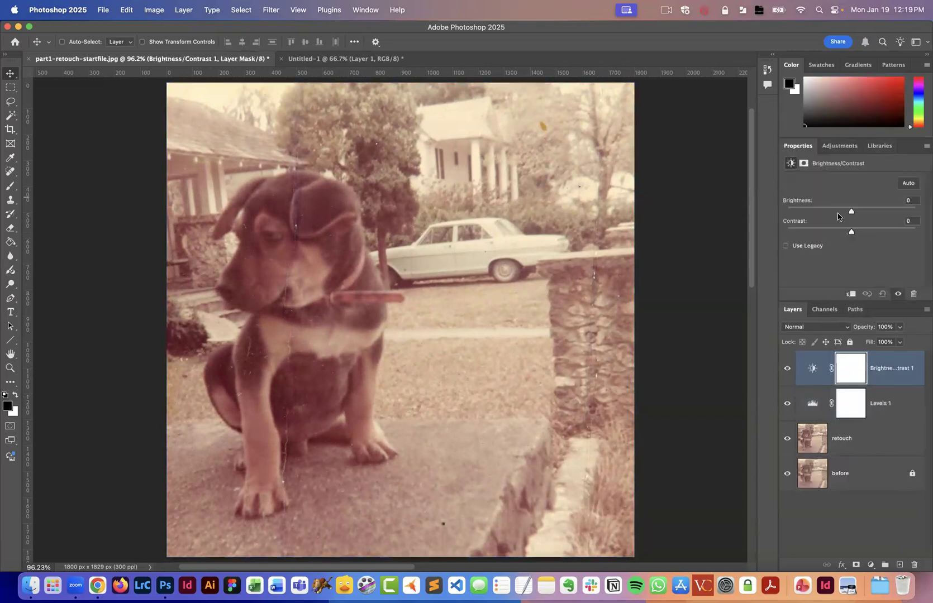
mouse_move(853, 233)
mouse_down()
mouse_move(873, 233)
mouse_move(849, 213)
mouse_up()
drag(837, 212, 877, 233)
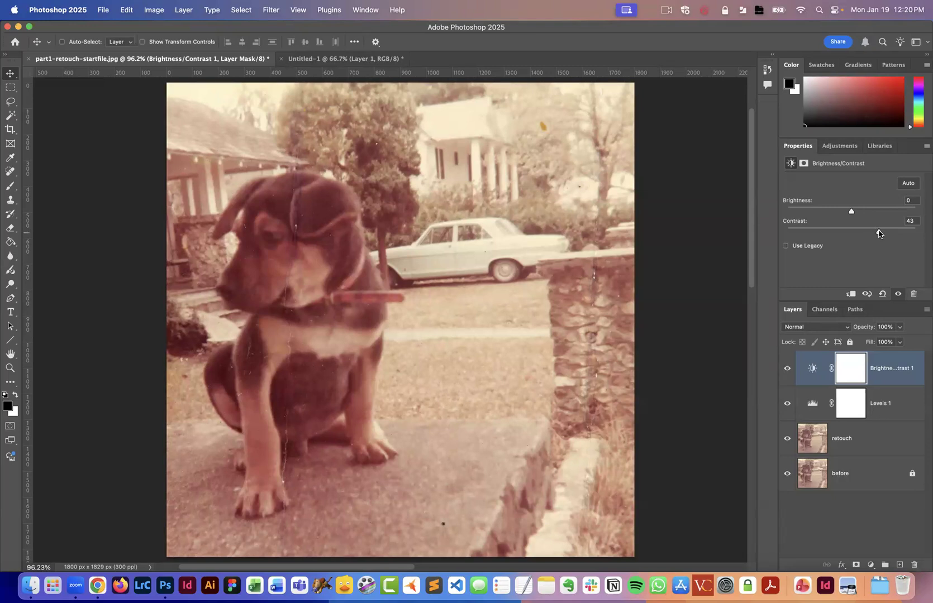
mouse_move(879, 234)
mouse_down()
mouse_move(851, 232)
mouse_move(864, 232)
mouse_up()
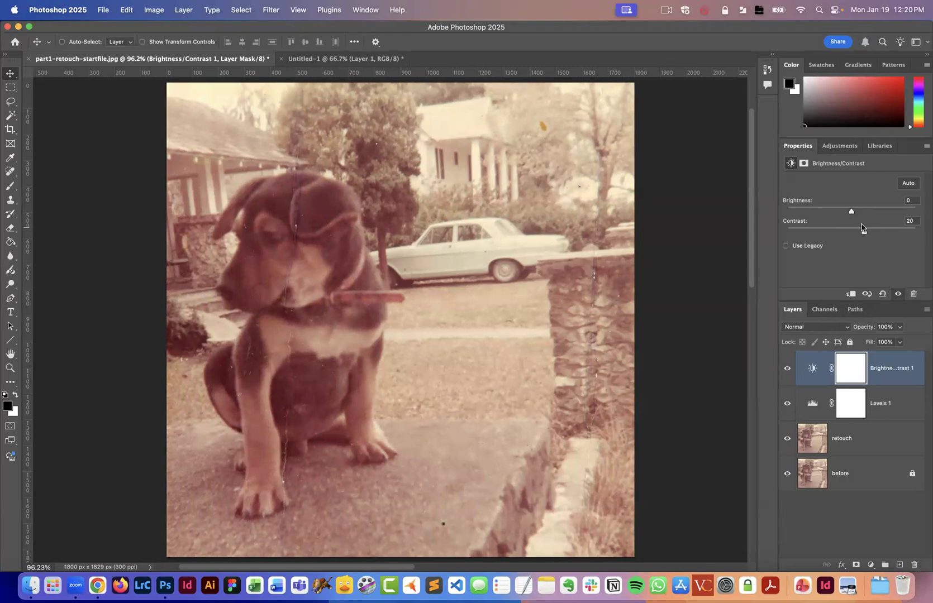
Add a Hue/Saturation adjustment layer on top of the stack and set its saturation to -1.
click(843, 147)
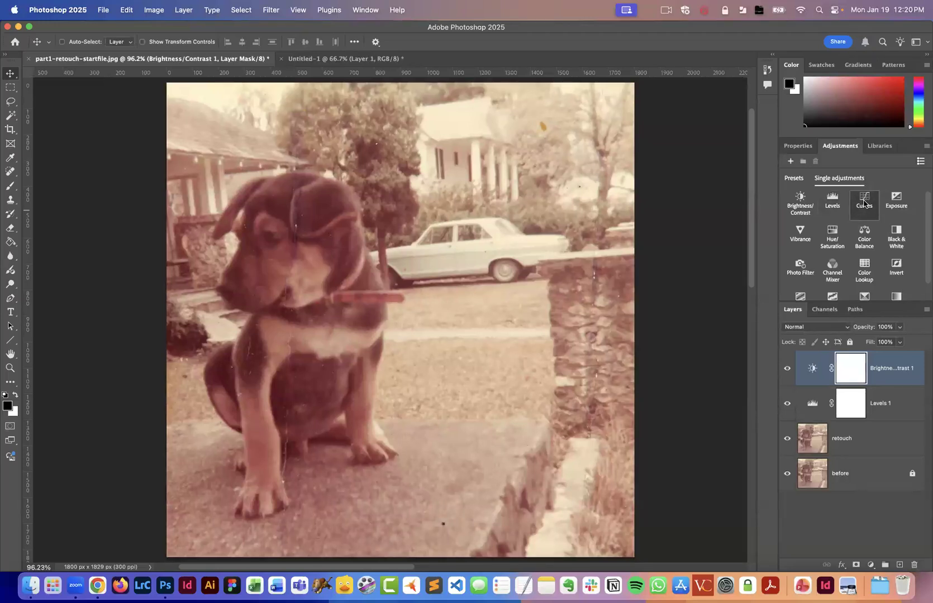
click(833, 233)
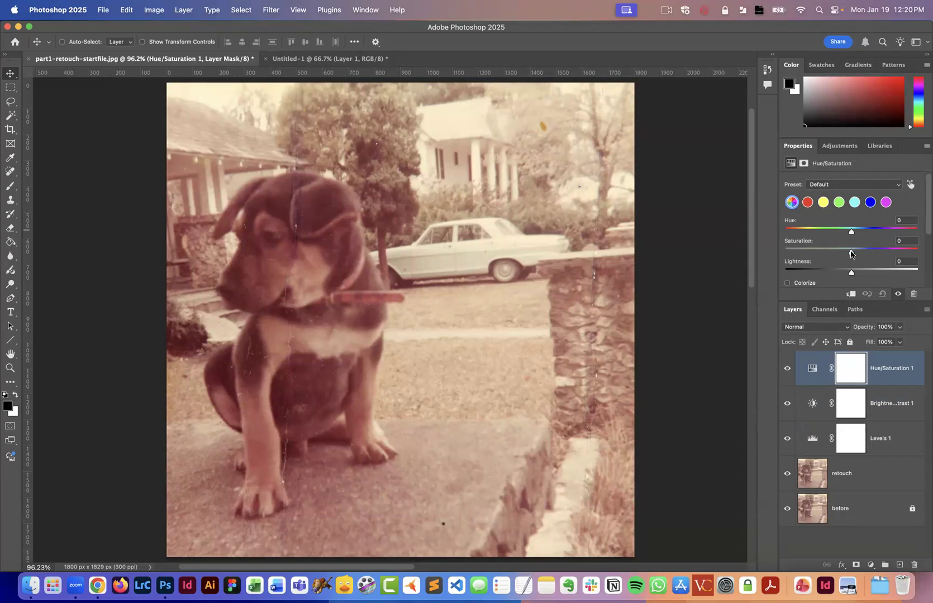
mouse_move(851, 254)
mouse_down()
mouse_move(871, 254)
mouse_move(770, 253)
mouse_move(851, 253)
mouse_up()
mouse_move(851, 233)
mouse_down()
mouse_move(801, 230)
mouse_move(889, 231)
mouse_move(850, 232)
mouse_up()
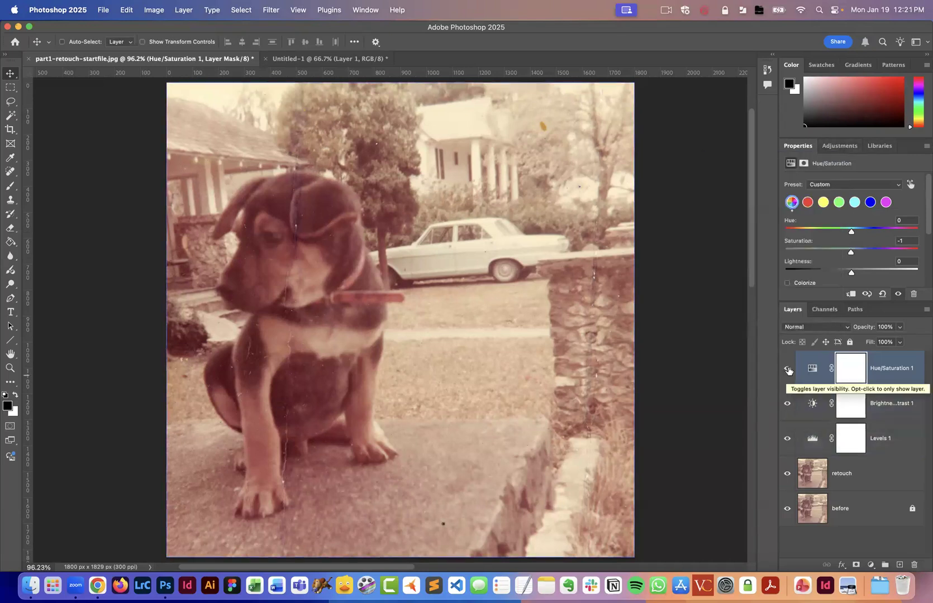
Compare the photo with the Hue/Saturation, Brightness/Contrast and Levels adjustment layers hidden and shown.
drag(788, 369, 784, 438)
click(786, 441)
click(788, 439)
click(787, 408)
click(787, 368)
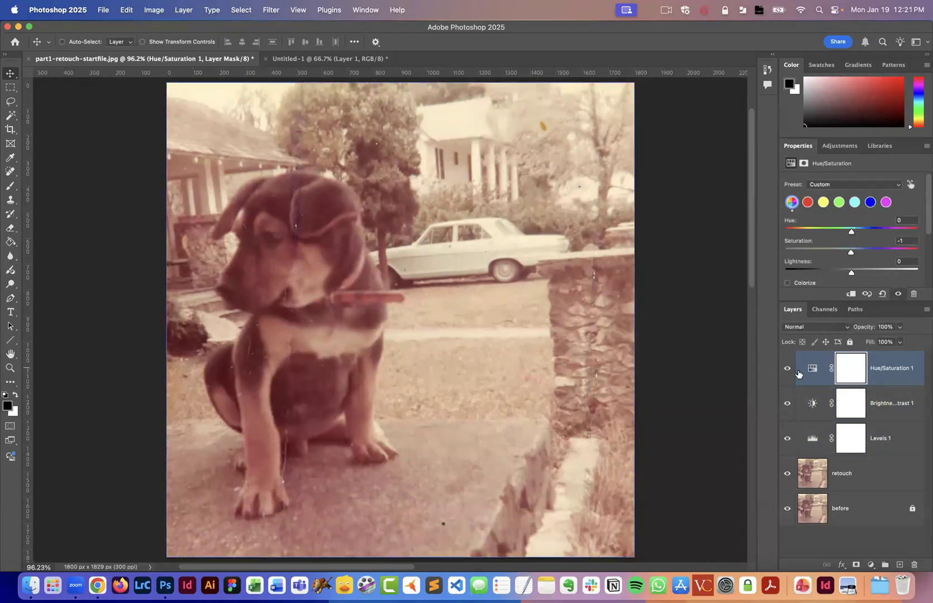
Set the Levels 1 input levels to 58, 1.25 and 246, and delete that adjustment layer.
shift+click(813, 403)
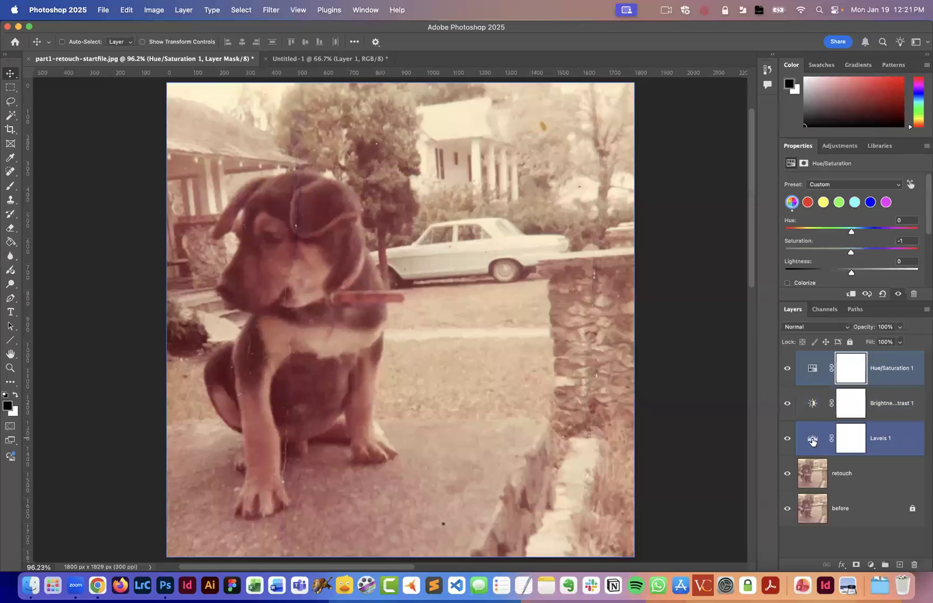
click(812, 440)
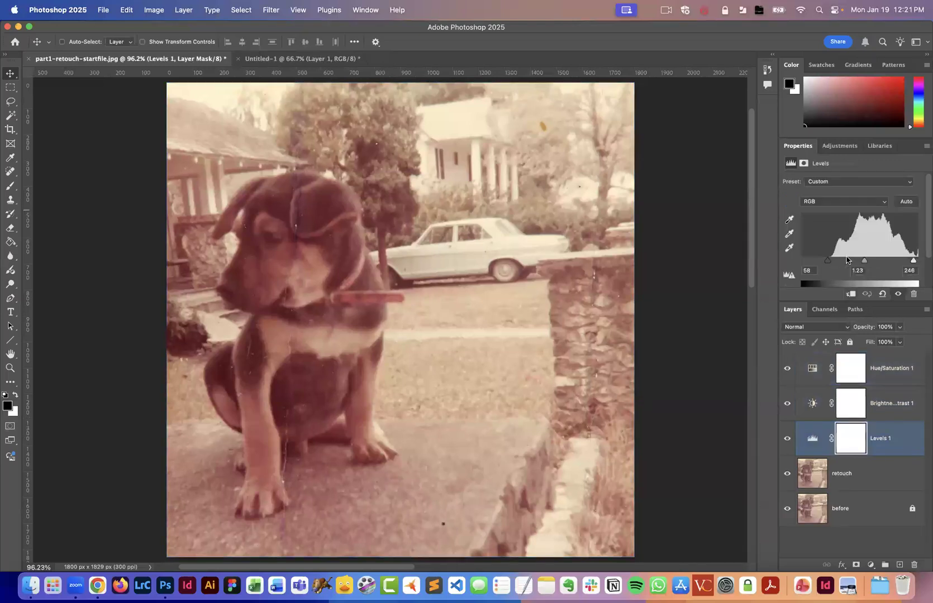
drag(828, 262, 823, 261)
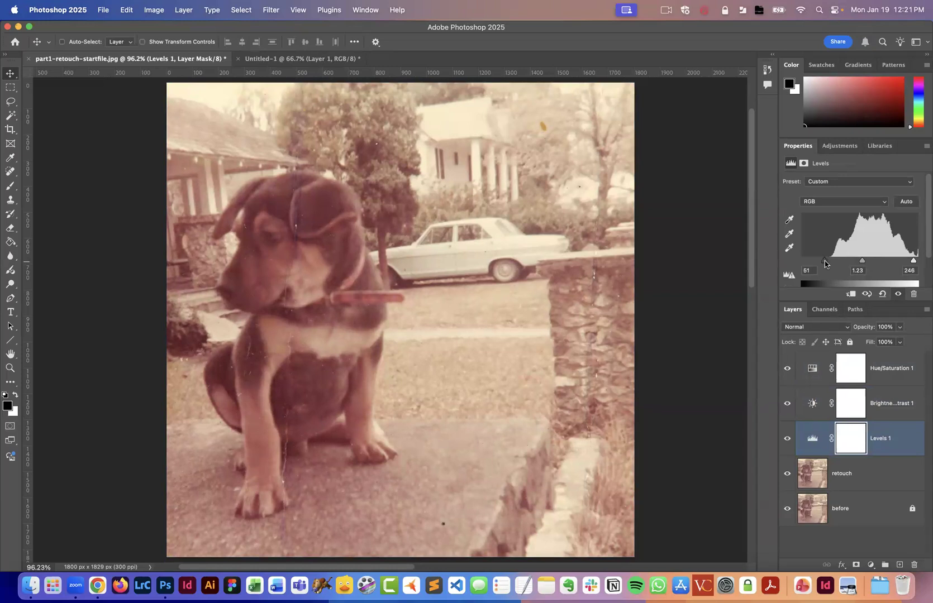
drag(824, 263, 827, 263)
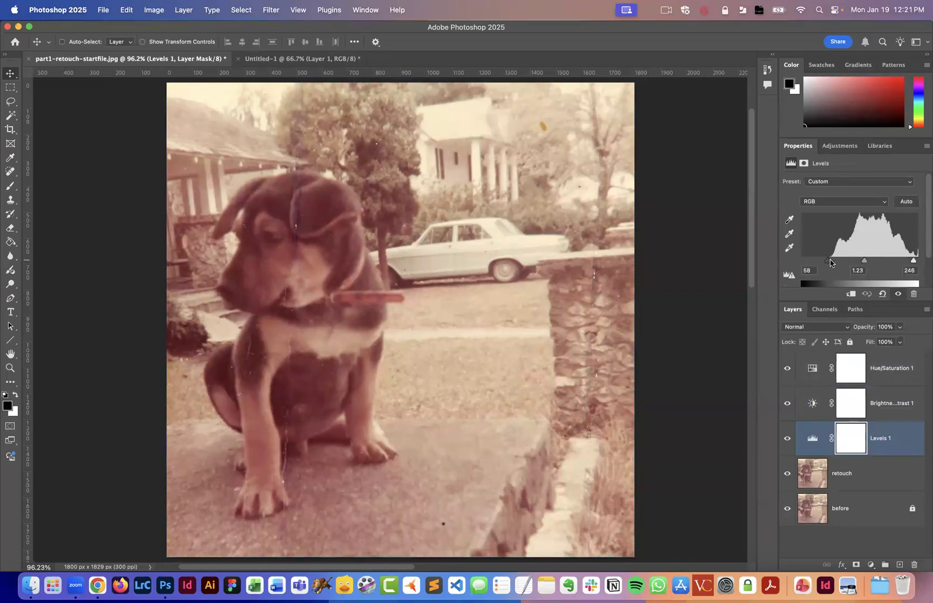
drag(863, 264, 863, 262)
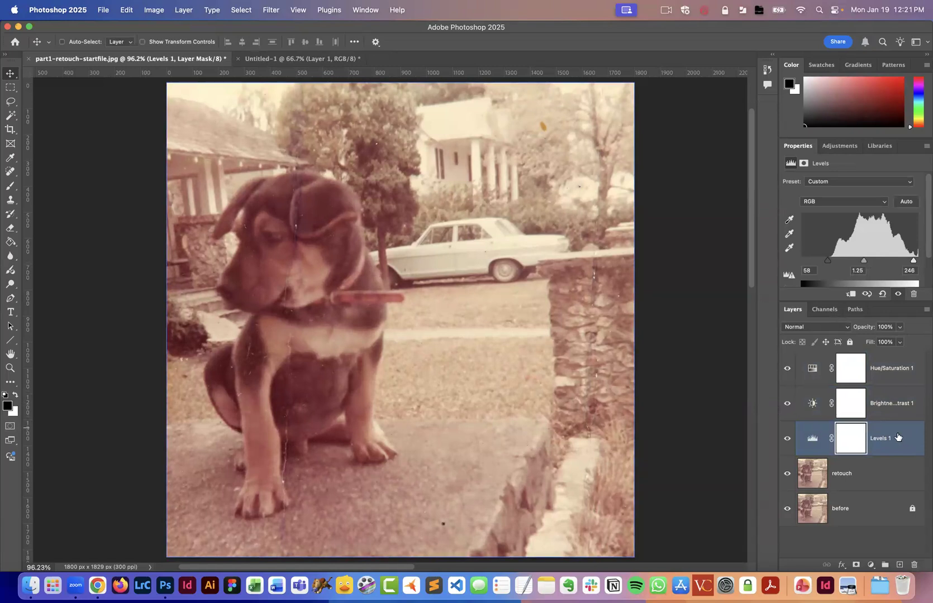
drag(900, 437, 914, 564)
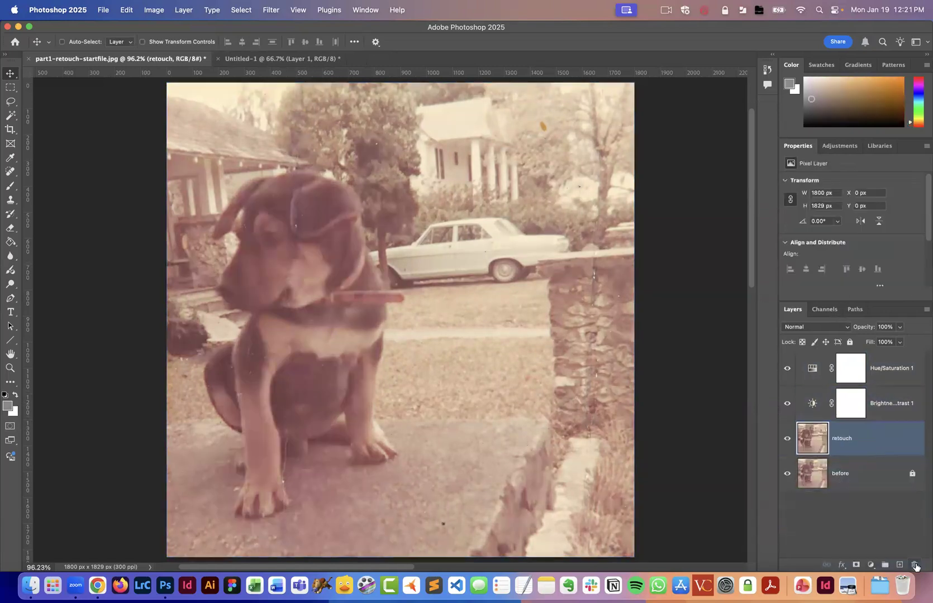
Add a new Levels adjustment layer directly above the retouch layer with input levels of 54, 1.22 and 249.
click(842, 146)
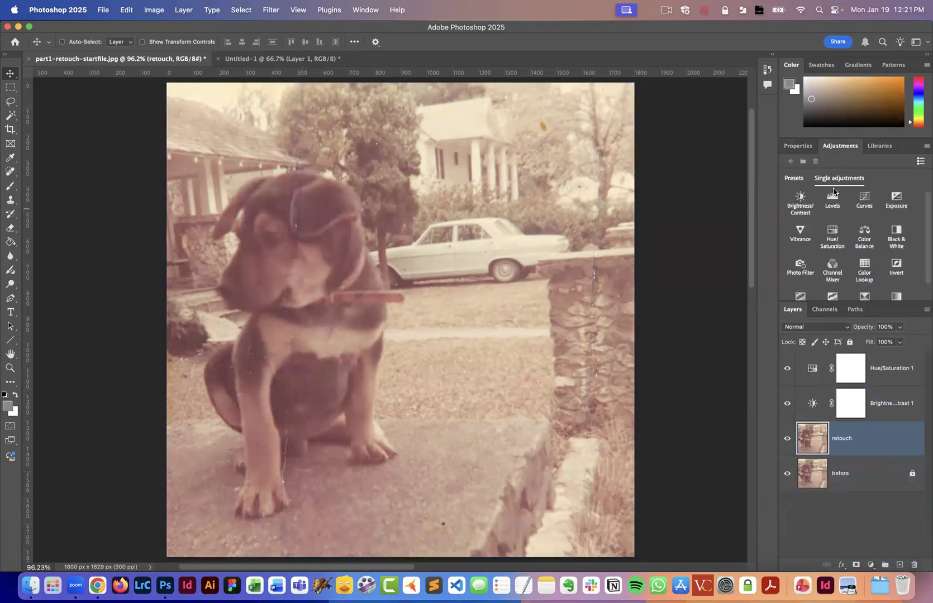
click(838, 207)
drag(801, 260, 865, 260)
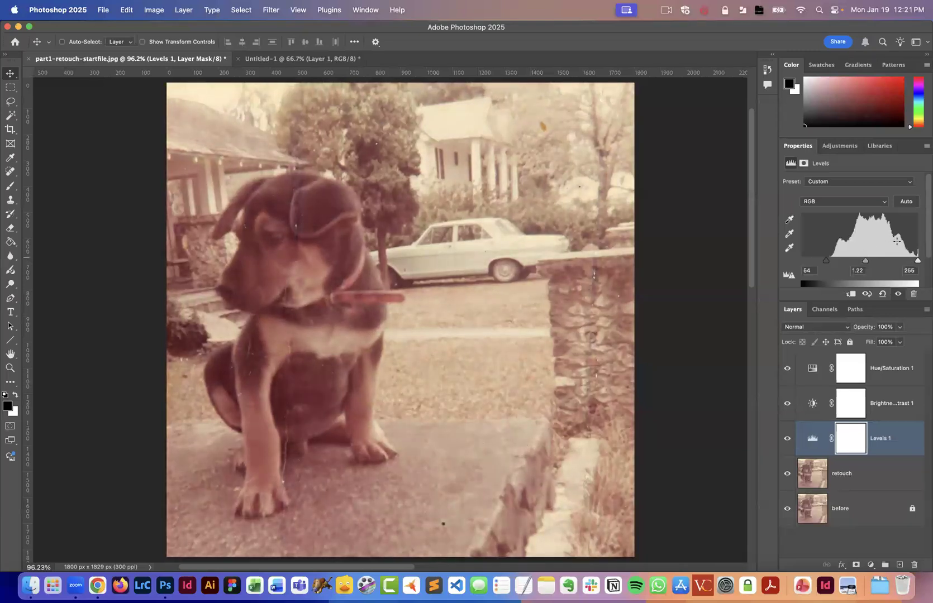
drag(916, 261, 910, 264)
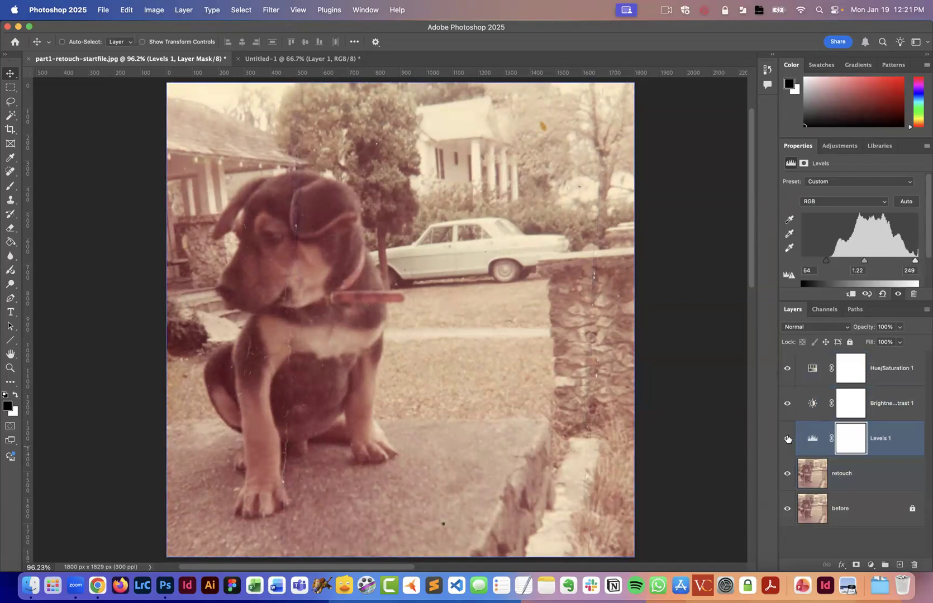
click(796, 477)
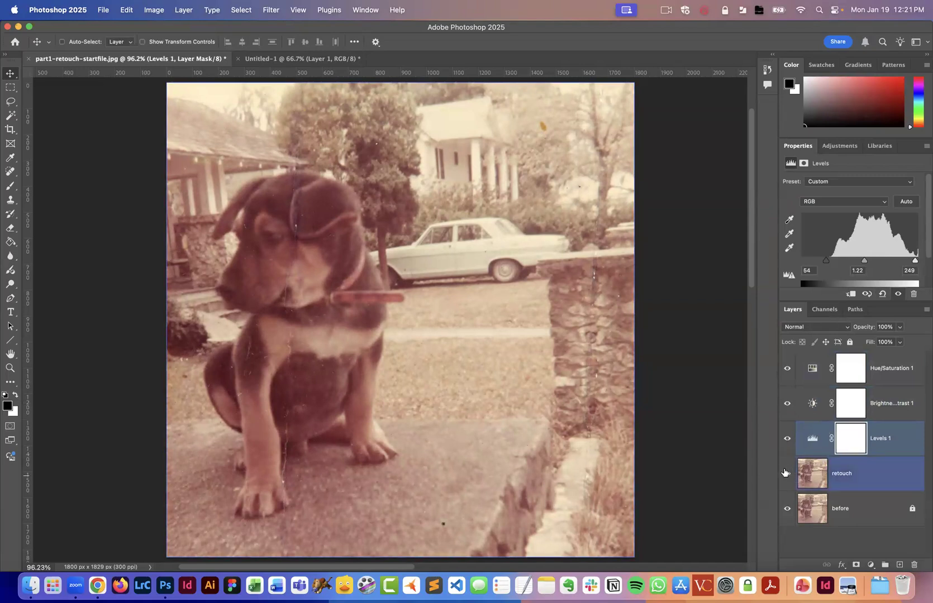